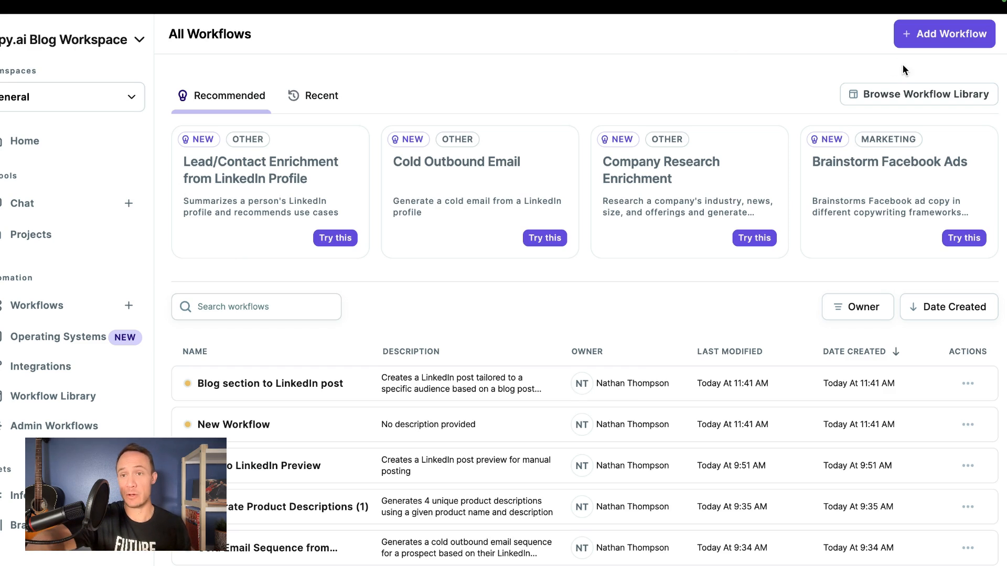
Step: Describe a new workflow that takes a LinkedIn URL and reports the person's role and likely pains
left_click(912, 38)
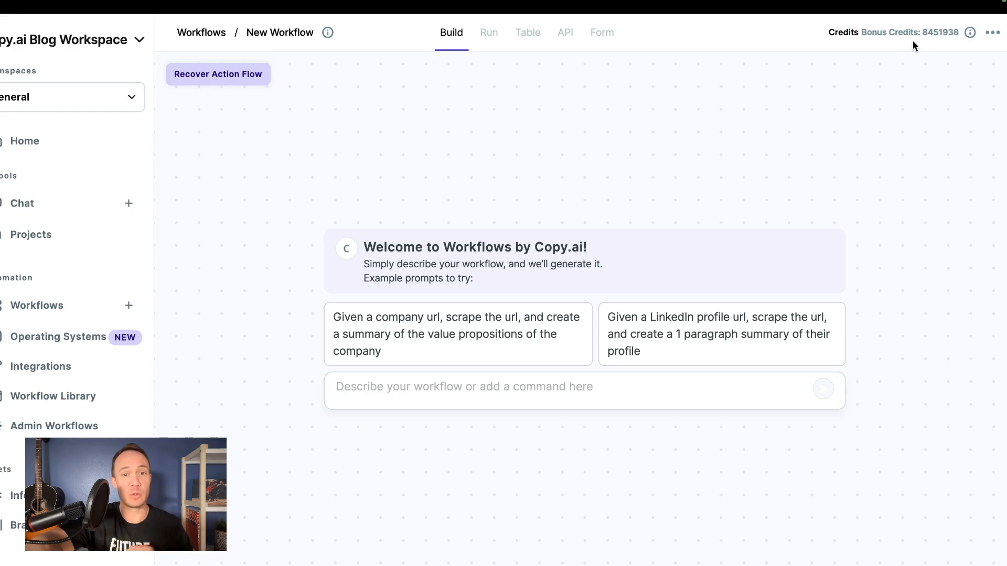
left_click(583, 387)
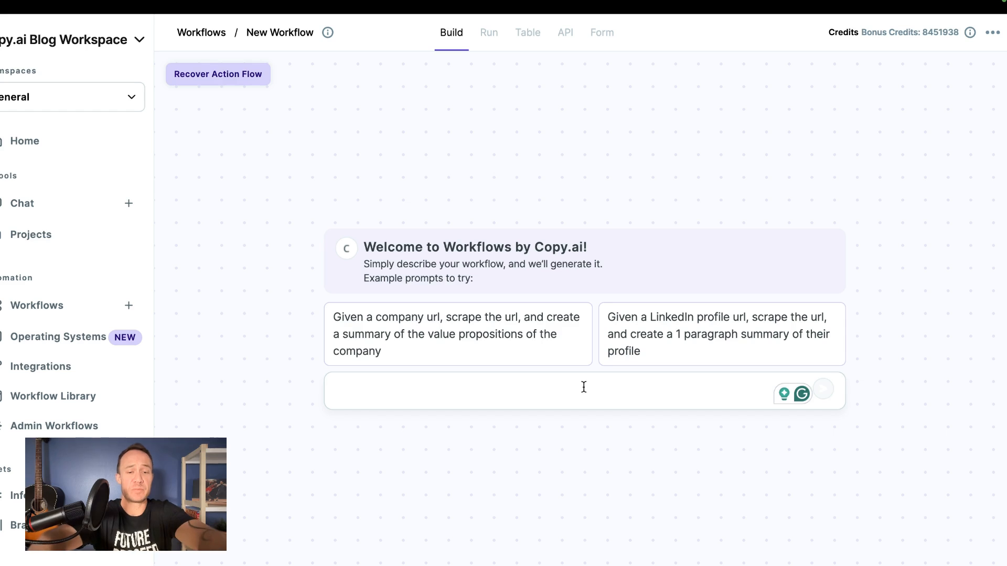
type("Given a LinkedIn ")
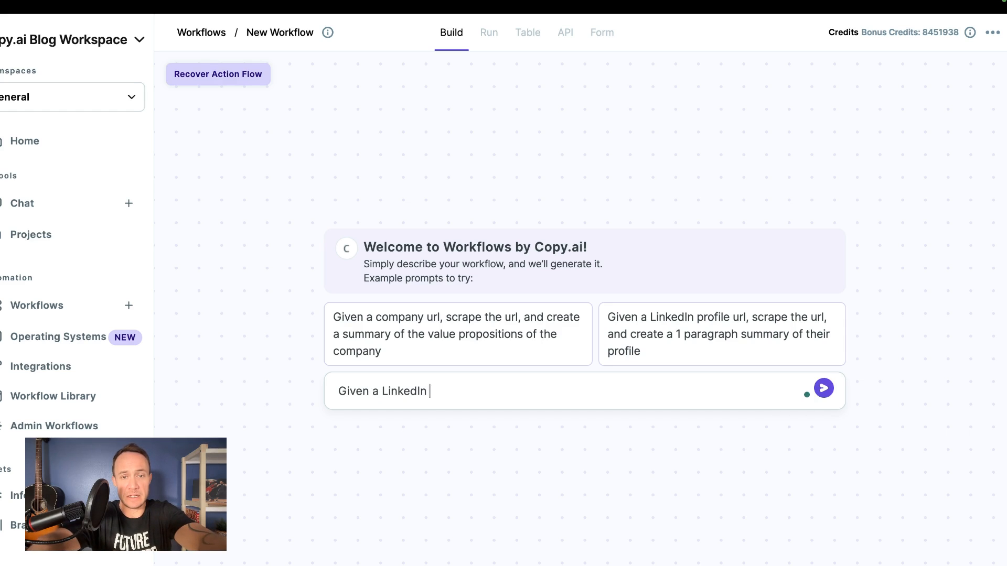
type("URL,")
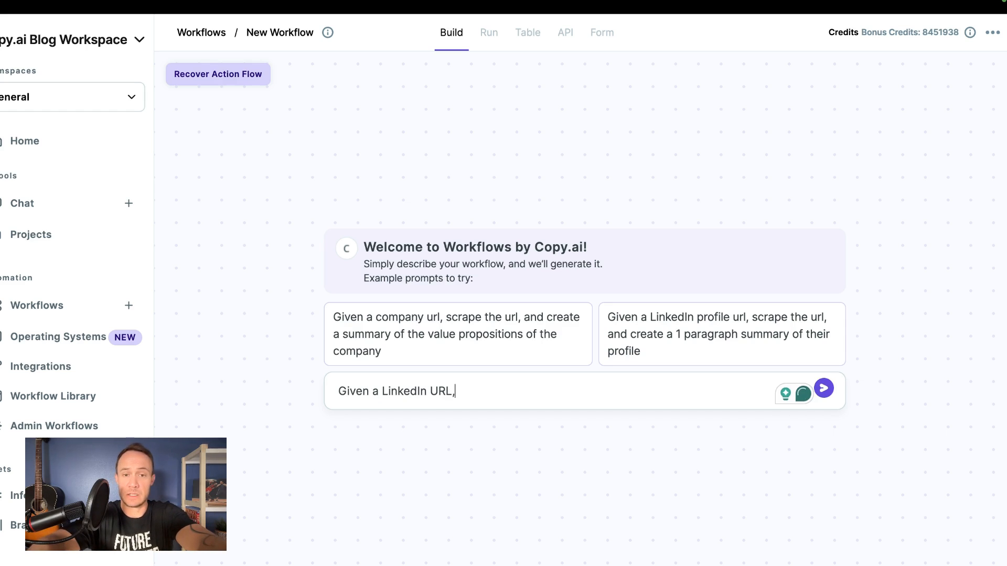
type(" tell me about this ")
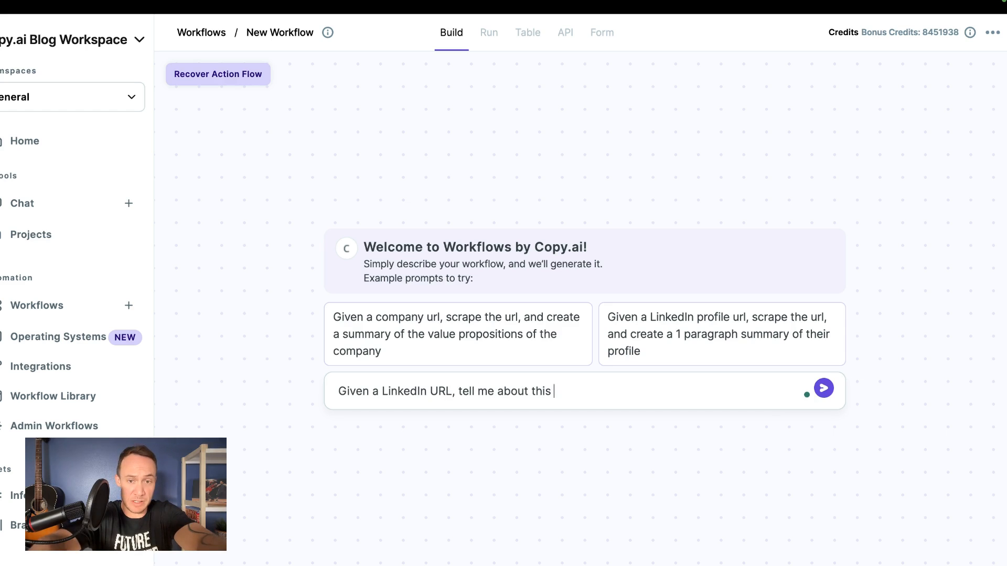
type("person's role")
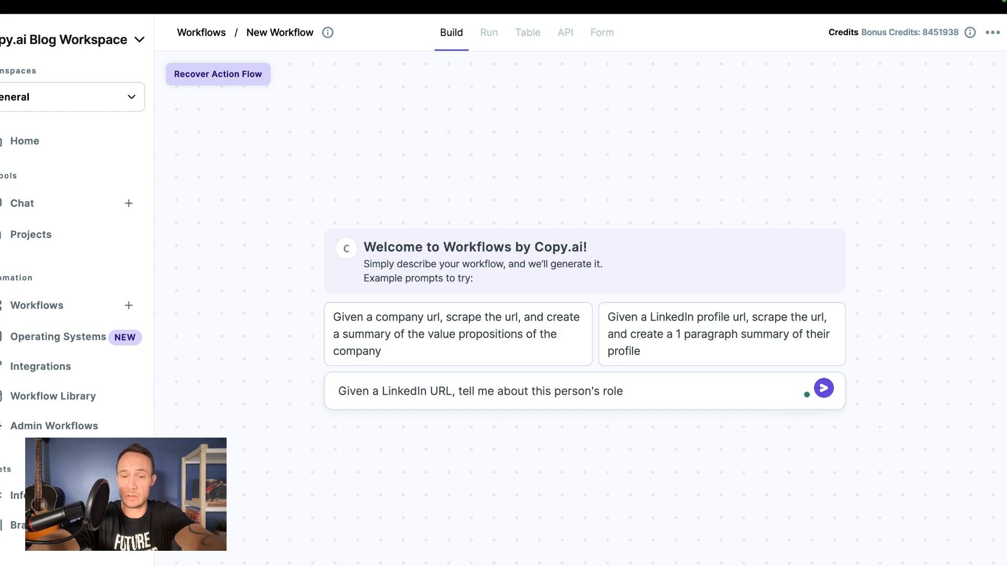
type(" and the most likel")
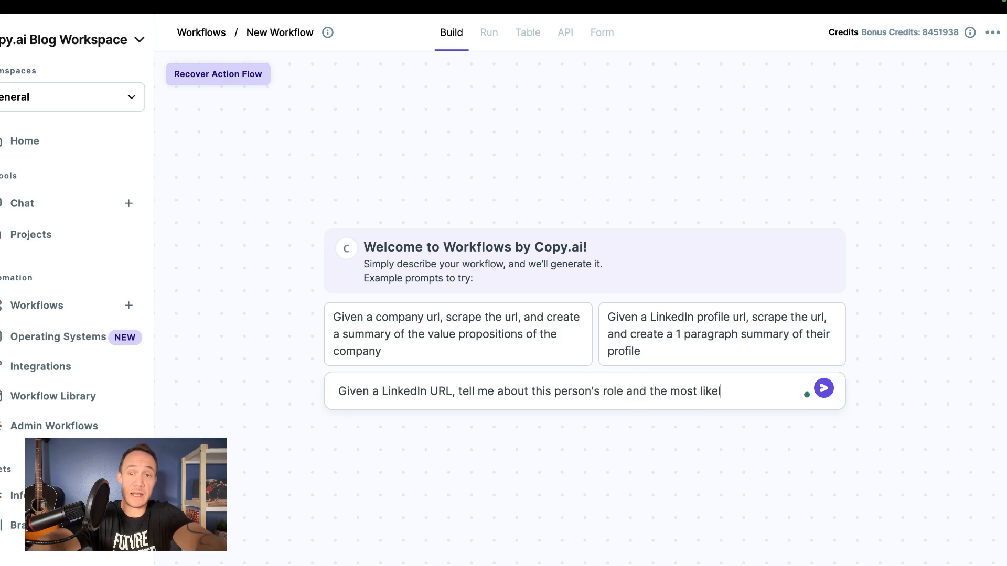
type("y a")
key("BackSpace")
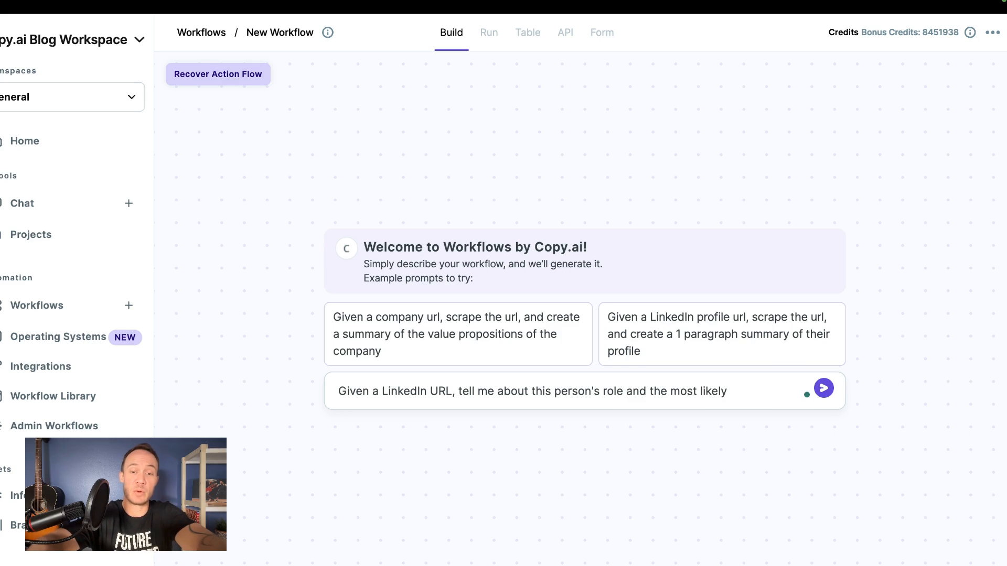
type("pain they experi")
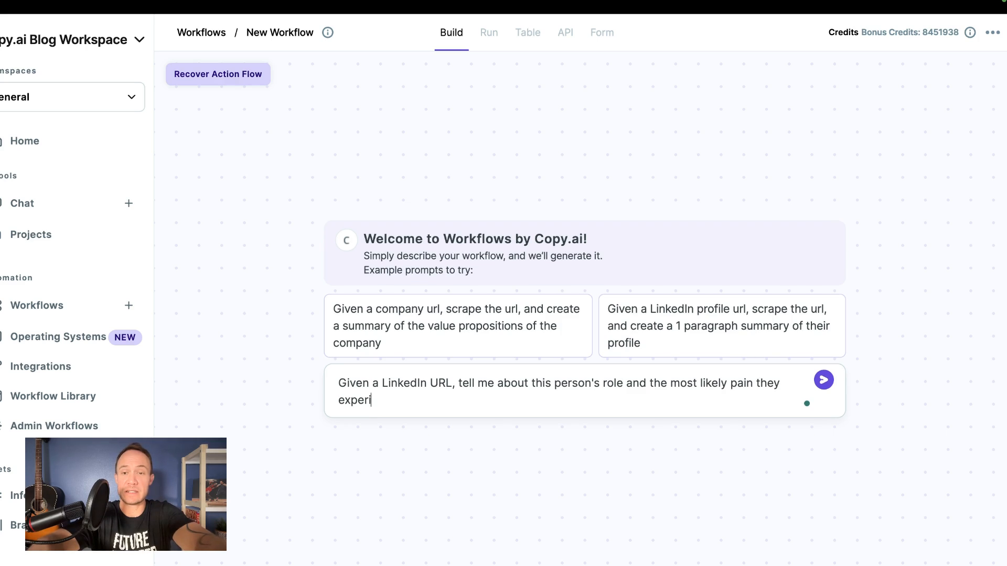
type("ence within that role")
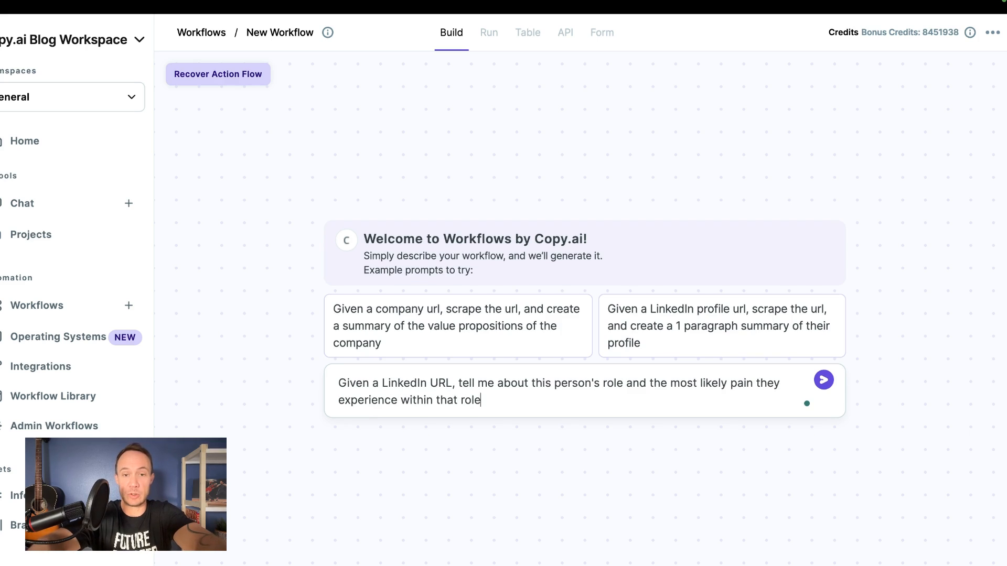
type(".")
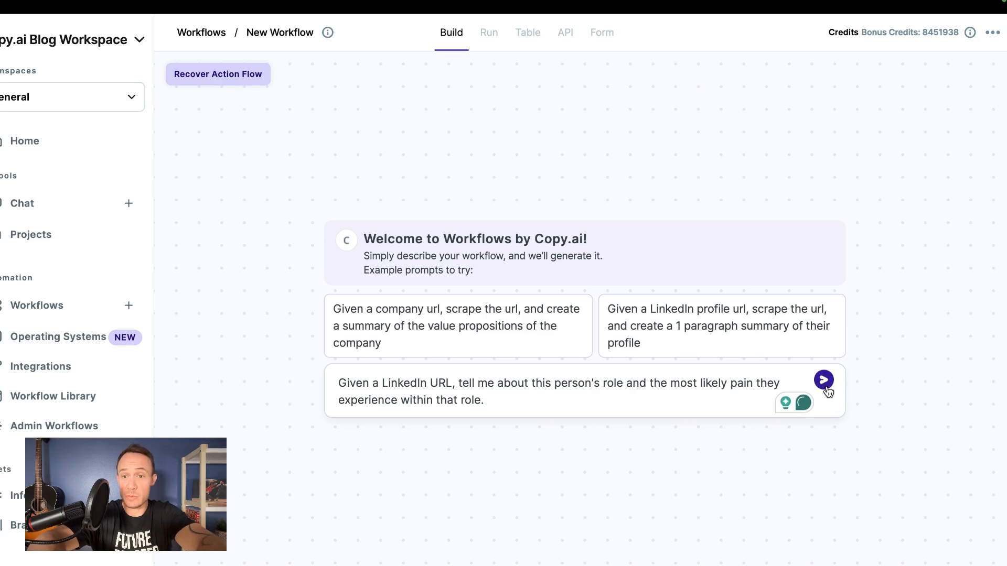
Step: Submit the description so Copy.ai builds the Scrape LinkedIn, Extract Role Info and Infer Likely Pains steps
left_click(823, 381)
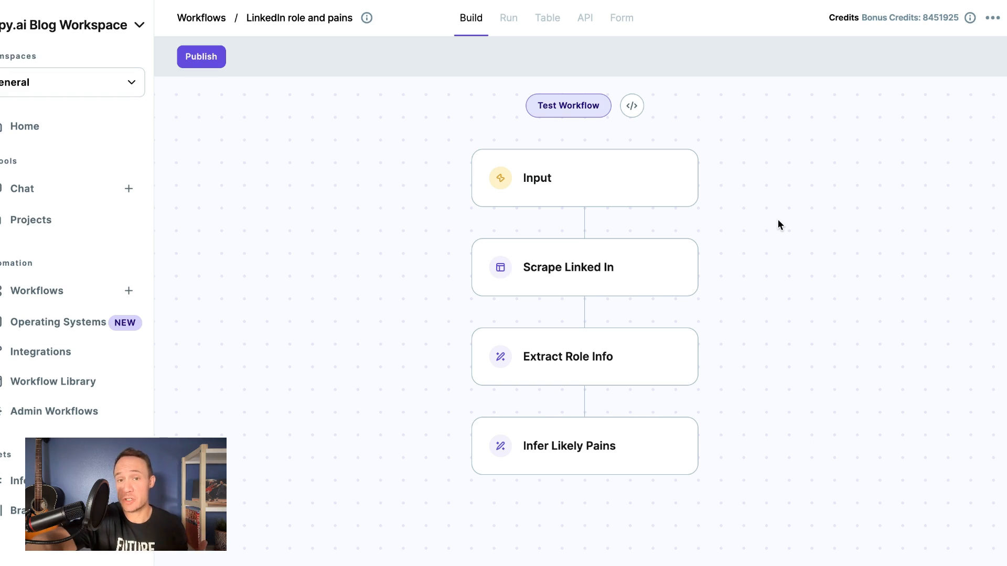
left_click(568, 105)
left_click(659, 195)
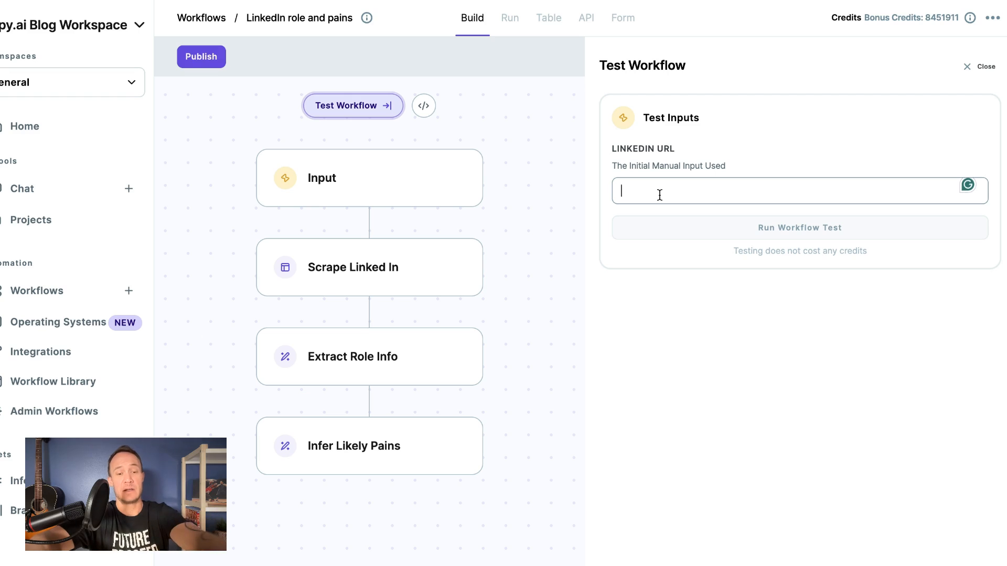
key("ctrl+v")
left_click(674, 226)
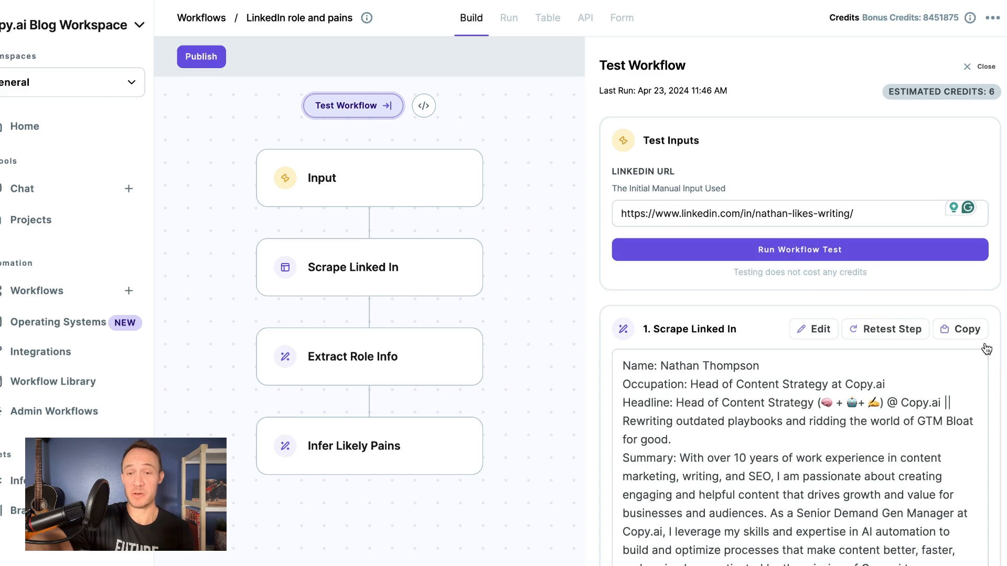
scroll(841, 270, "down", 1)
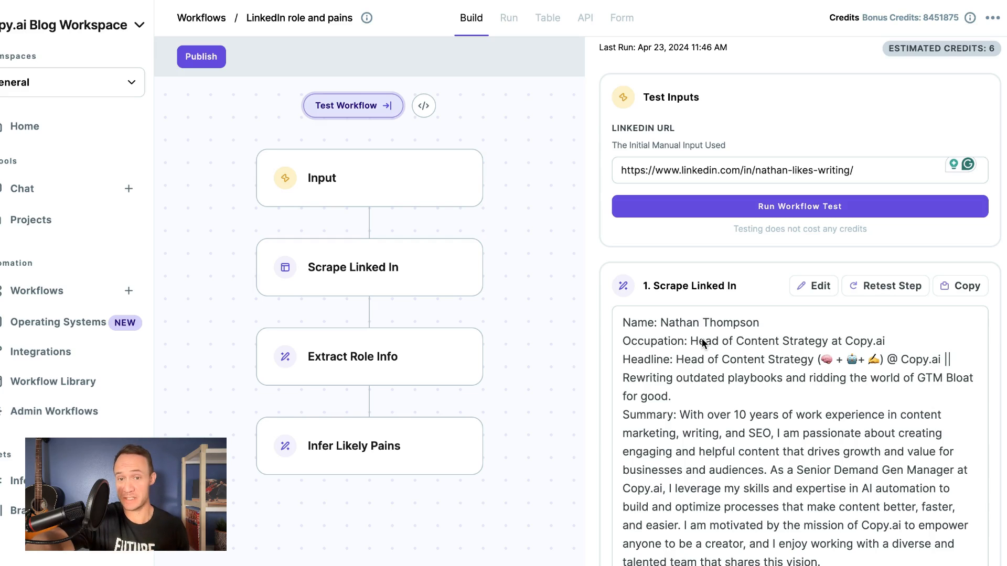
scroll(701, 343, "down", 1)
scroll(702, 338, "down", 4)
scroll(702, 339, "down", 2)
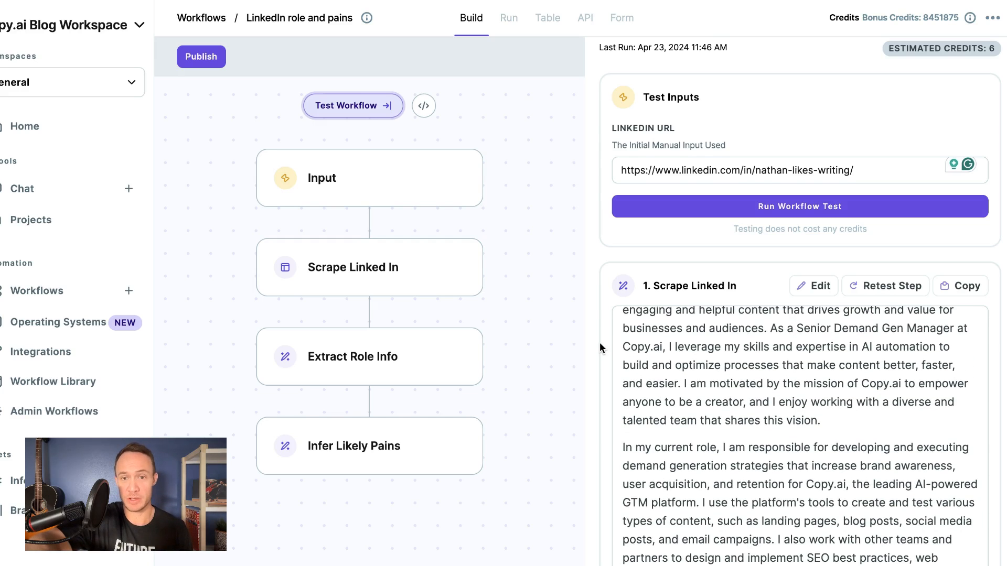
scroll(599, 341, "down", 3)
scroll(599, 342, "down", 3)
scroll(599, 343, "down", 3)
scroll(600, 342, "down", 2)
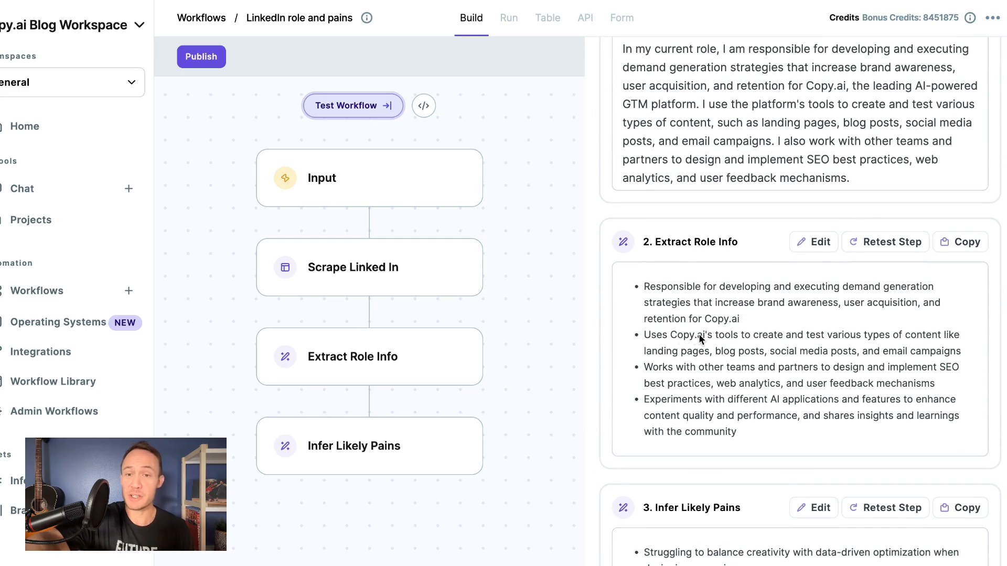
triple_click(701, 304)
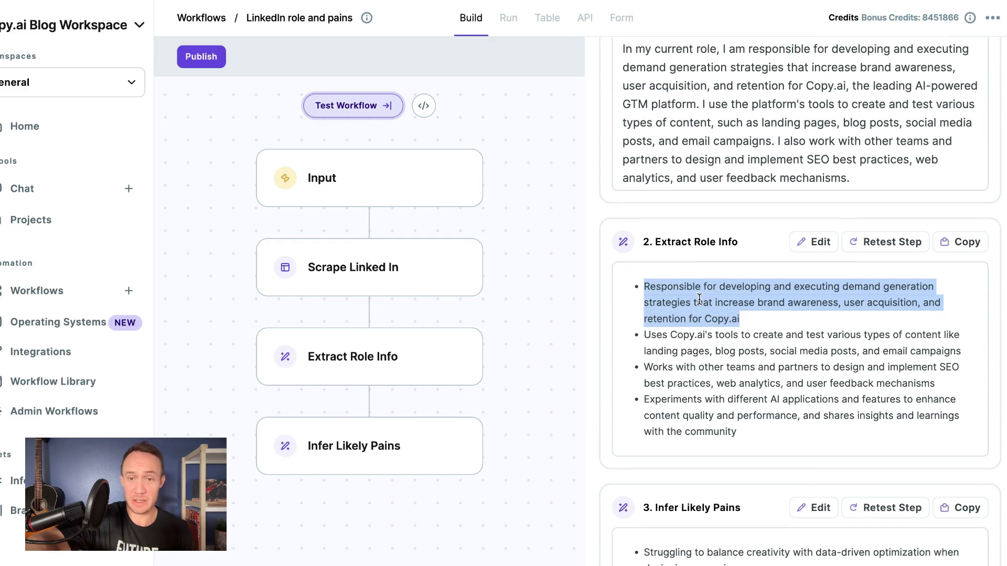
triple_click(709, 349)
triple_click(705, 384)
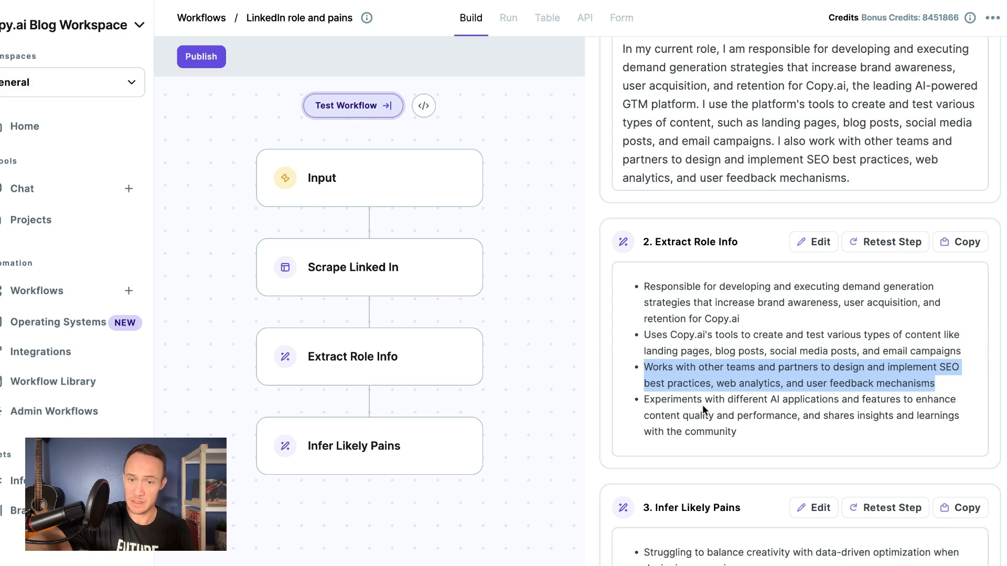
scroll(703, 405, "down", 3)
scroll(703, 405, "down", 3)
scroll(702, 404, "down", 2)
scroll(702, 404, "down", 1)
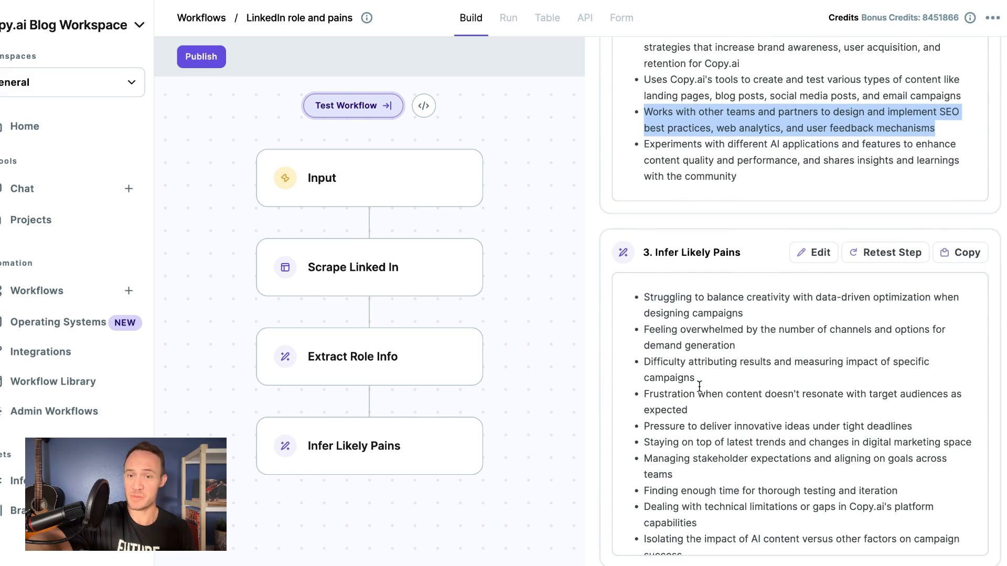